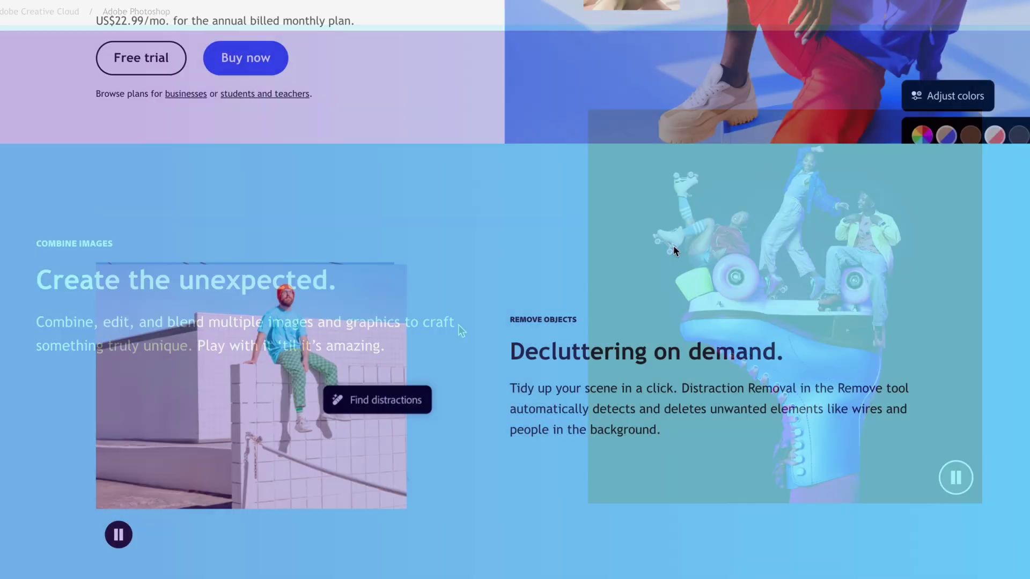
Follow the Adobe link in the YouTube video description to reach adobe.com.
scroll(674, 247, down, 1)
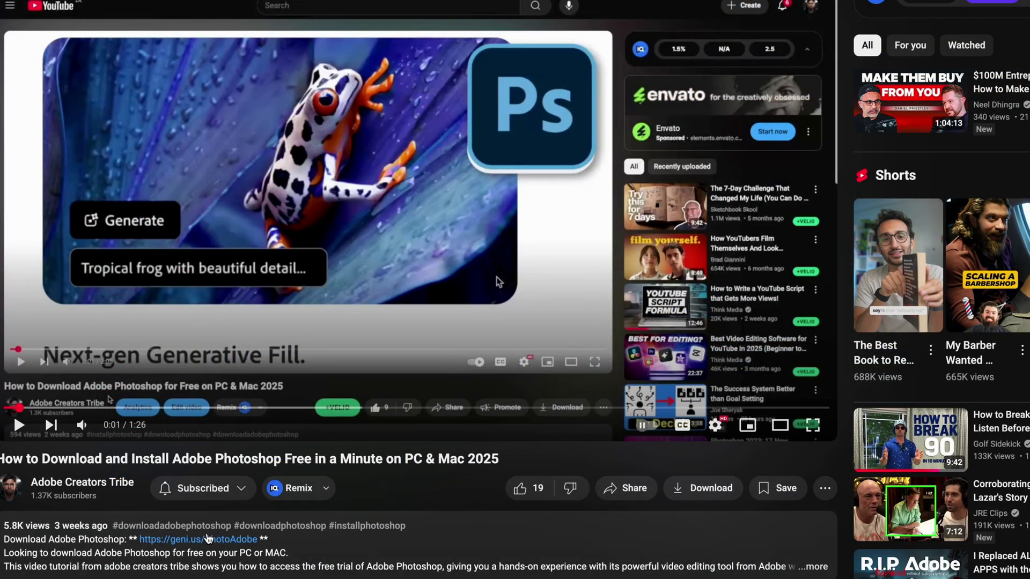
click(208, 540)
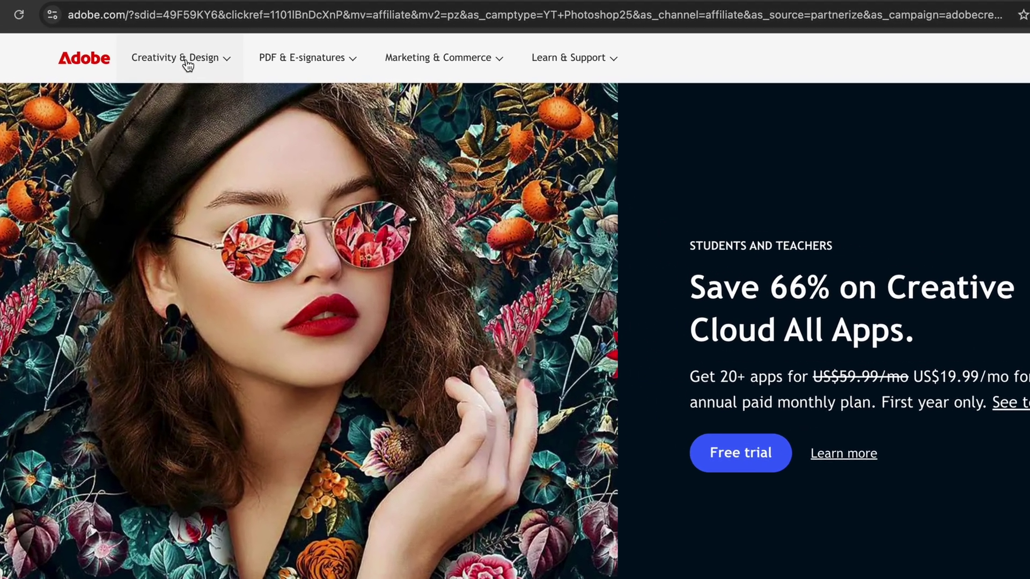
Bring up Adobe's creativity and design product listing featuring Photoshop.
click(187, 65)
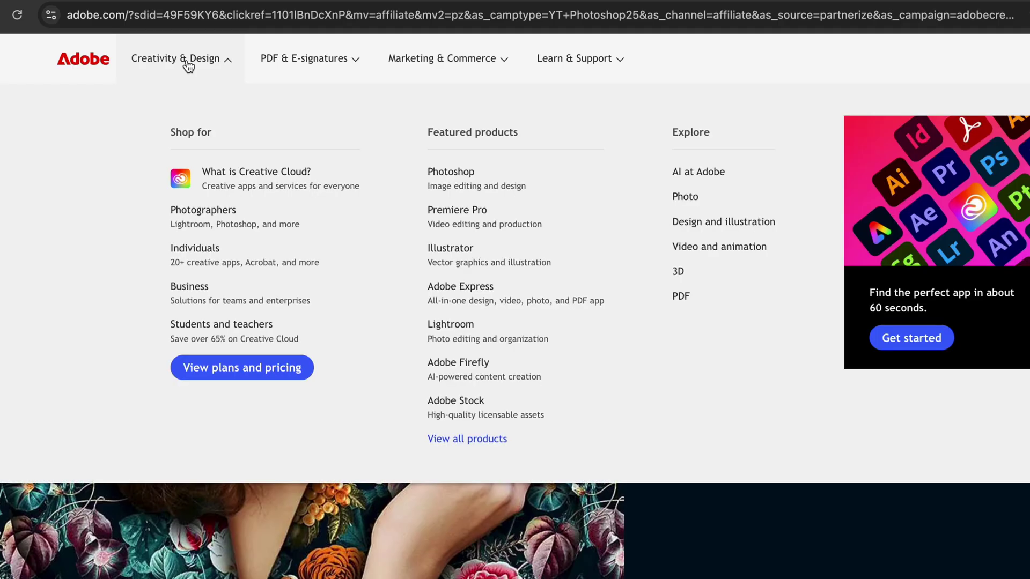
click(455, 174)
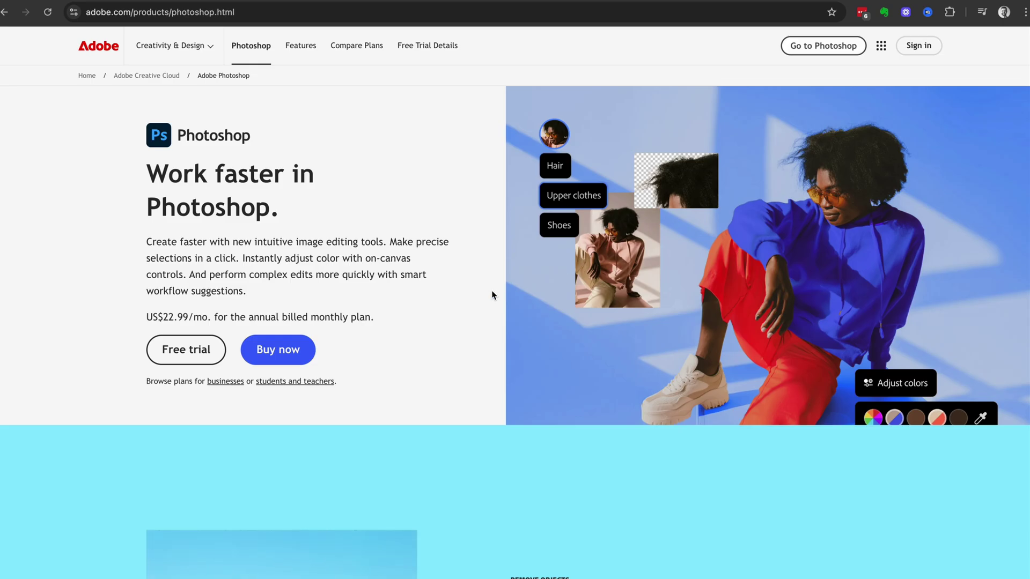
scroll(667, 335, down, 3)
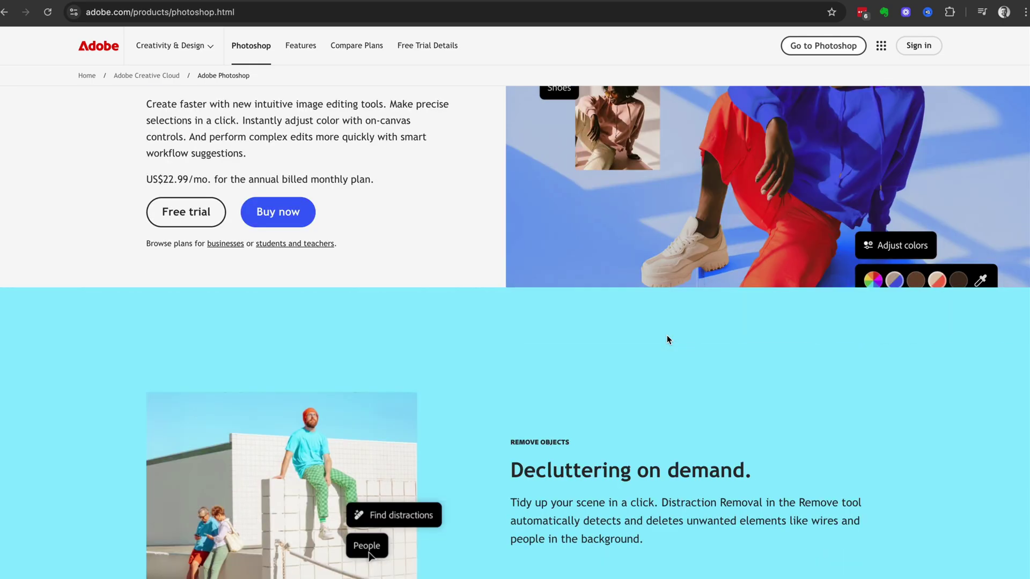
scroll(656, 335, down, 1)
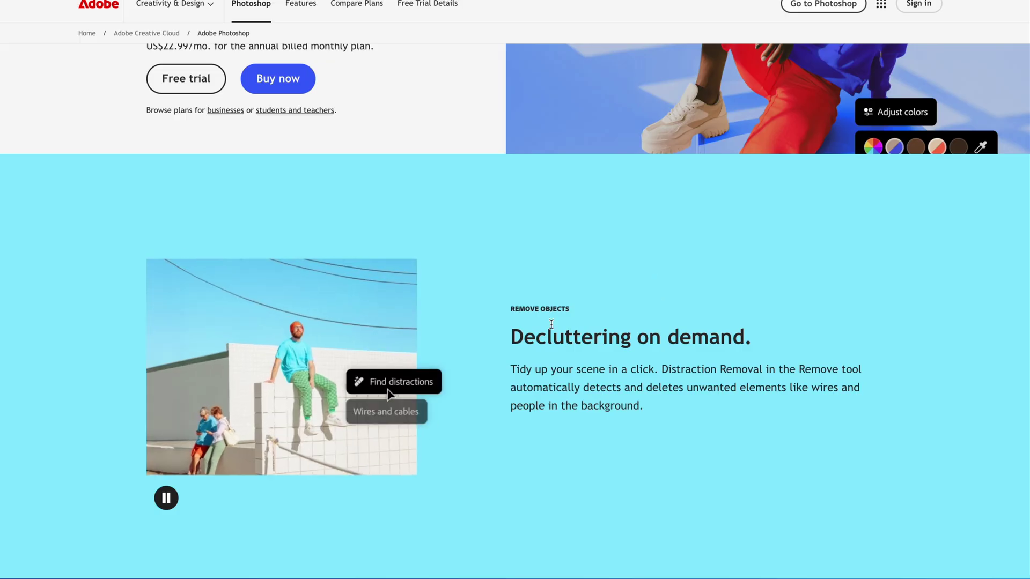
scroll(703, 384, down, 7)
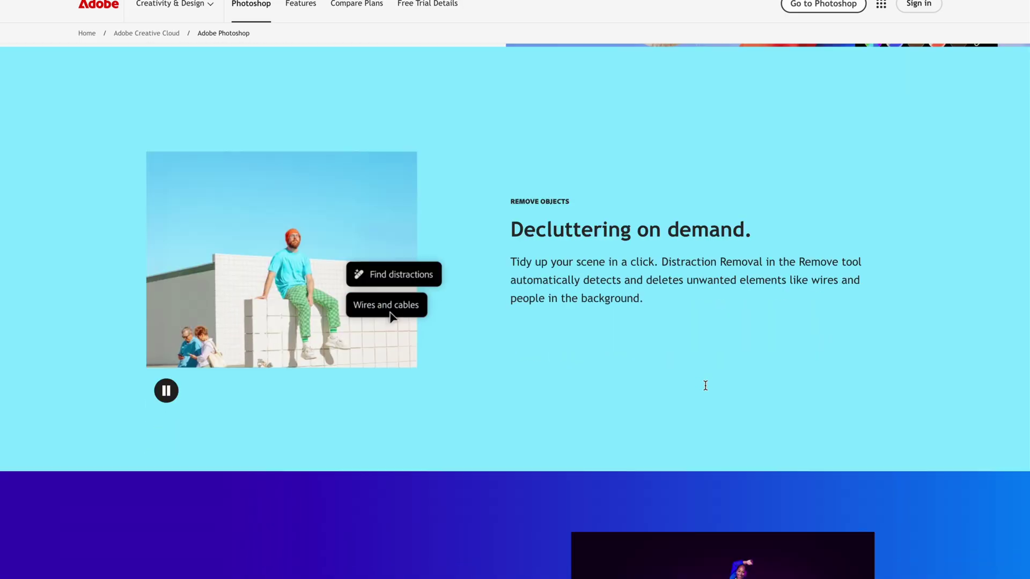
scroll(707, 389, down, 3)
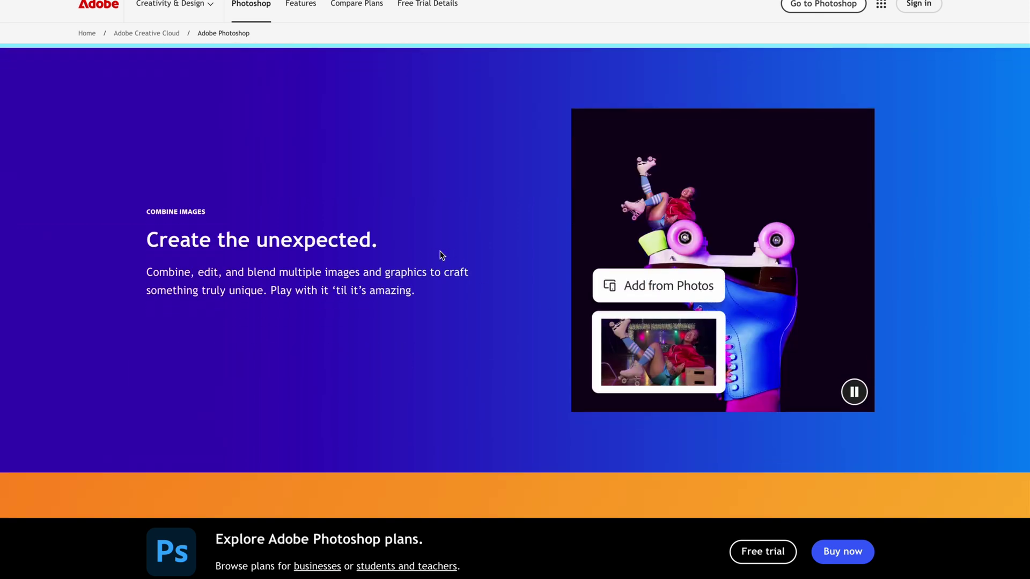
scroll(471, 277, down, 5)
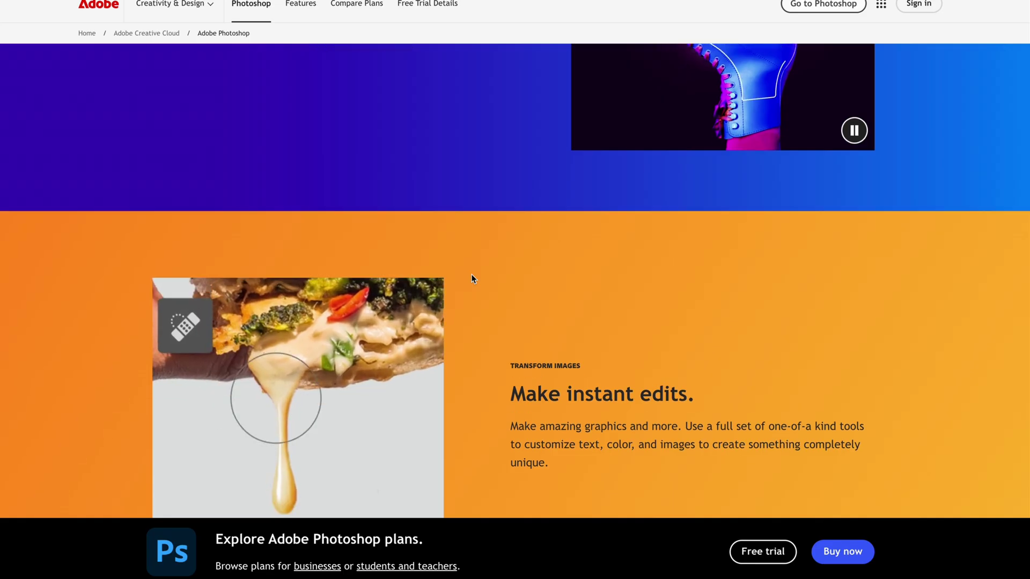
scroll(583, 300, down, 2)
scroll(582, 298, down, 4)
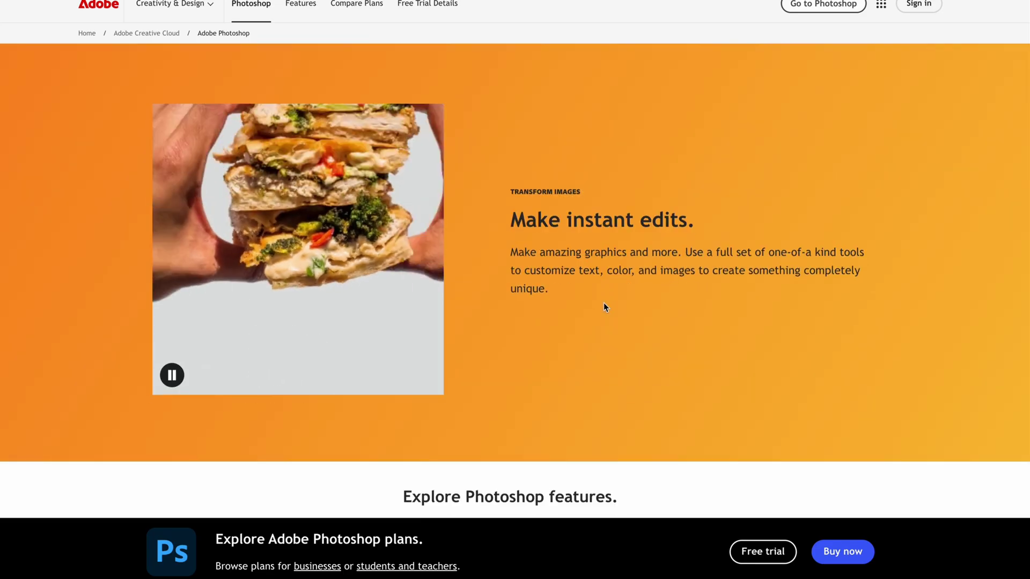
scroll(603, 303, down, 5)
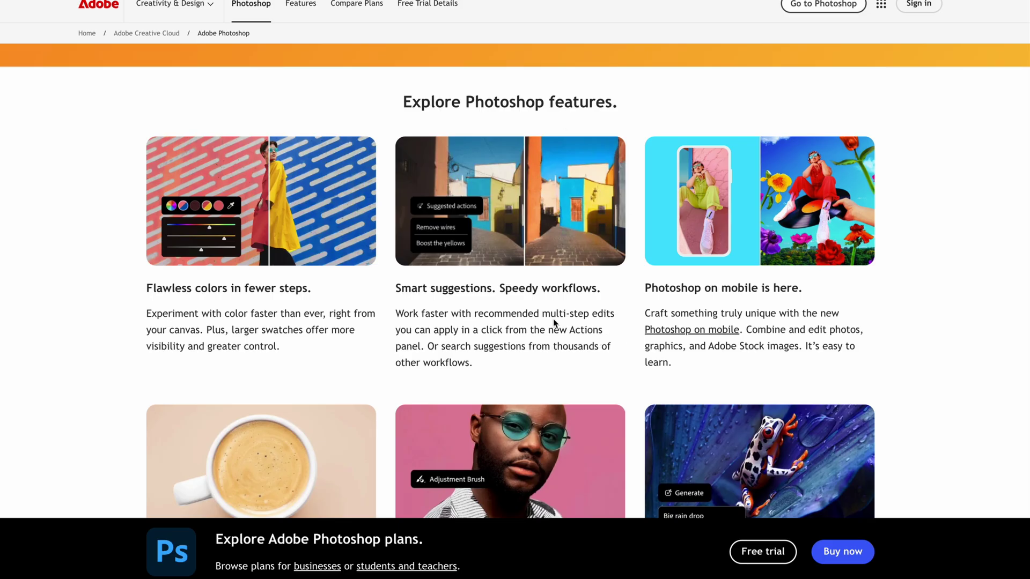
scroll(555, 322, down, 3)
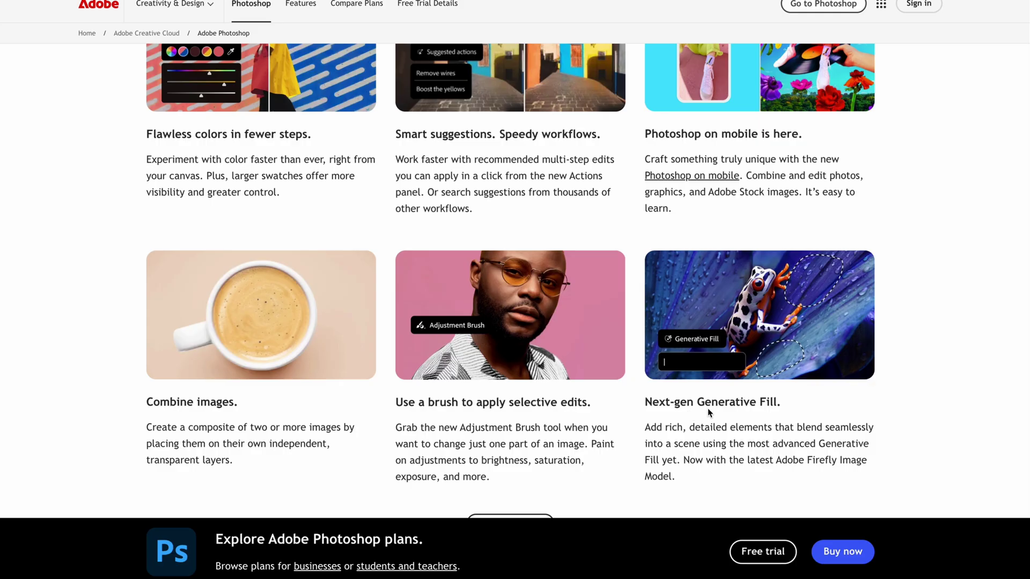
Open the 7-day free trial, check Business and Students and teachers plans, then return to Individuals.
click(775, 552)
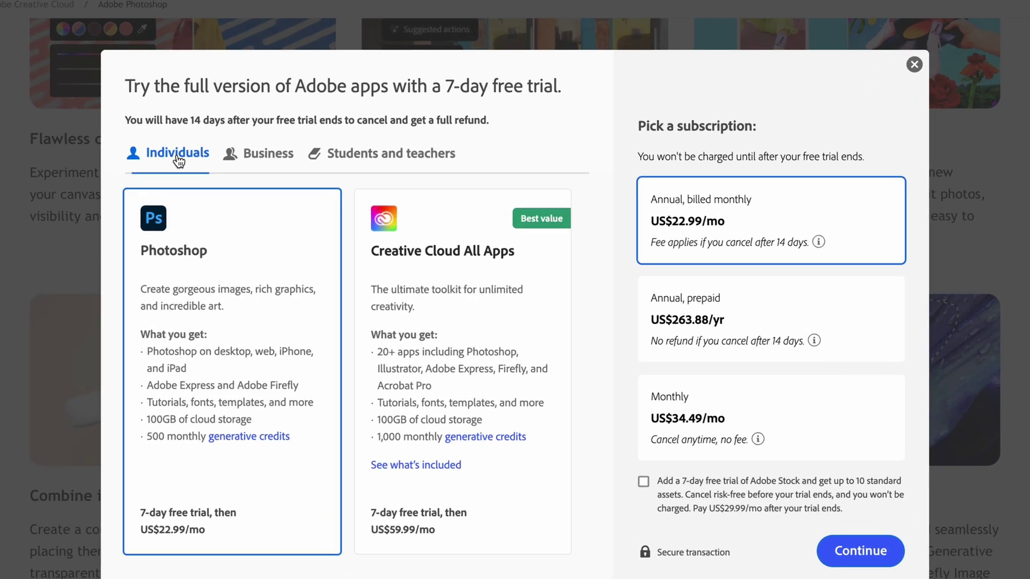
click(257, 156)
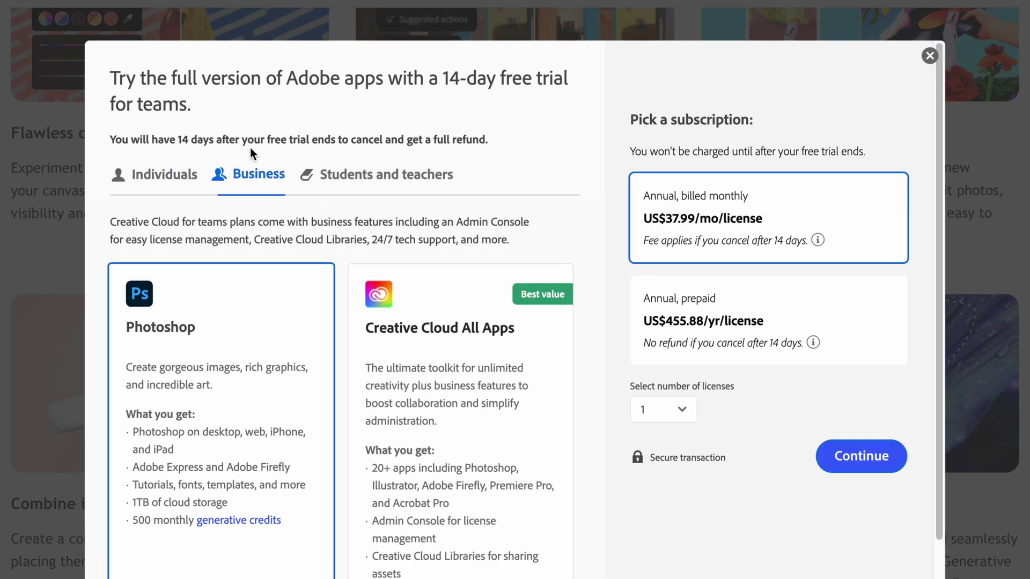
scroll(367, 185, down, 1)
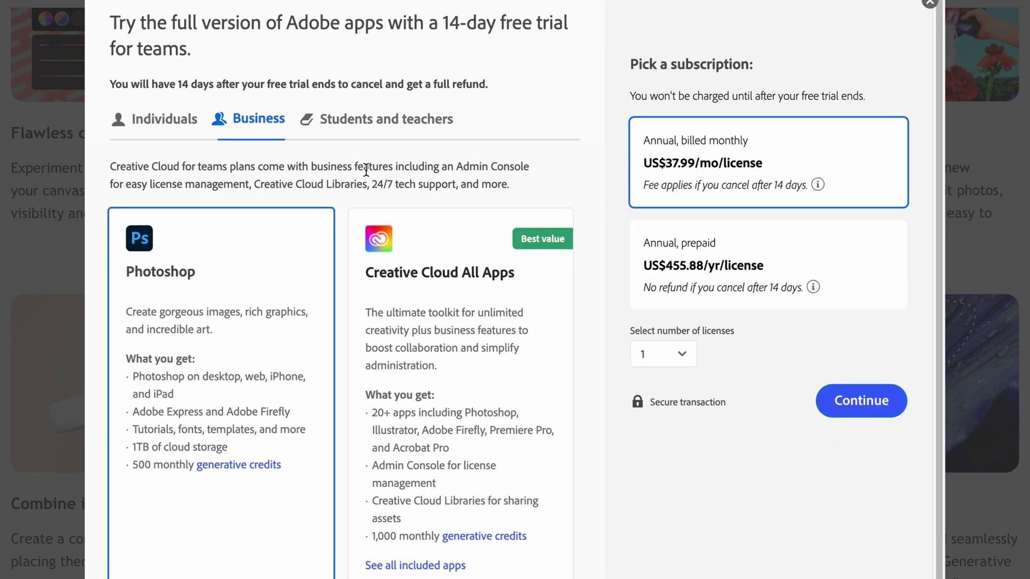
click(367, 129)
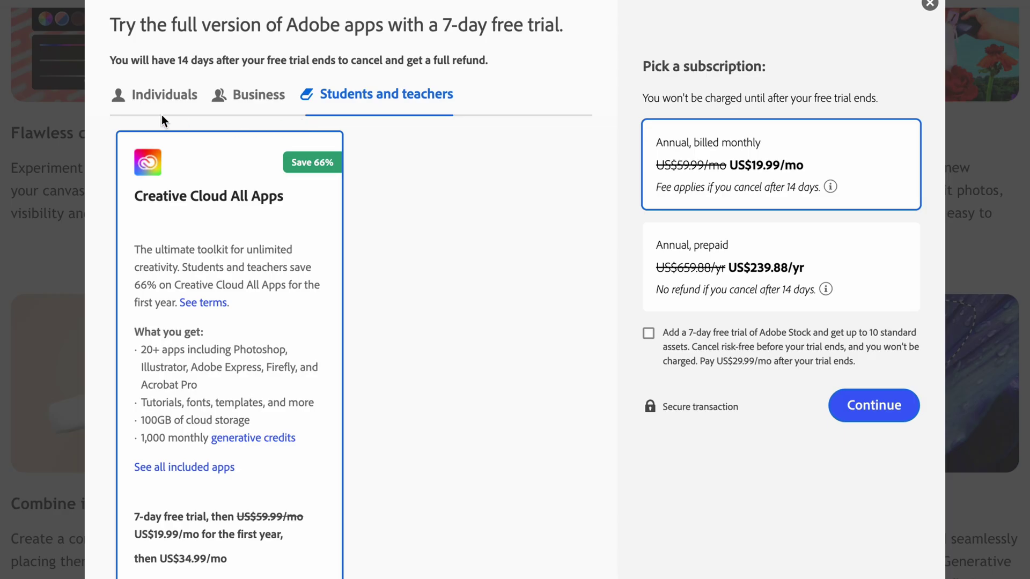
click(148, 96)
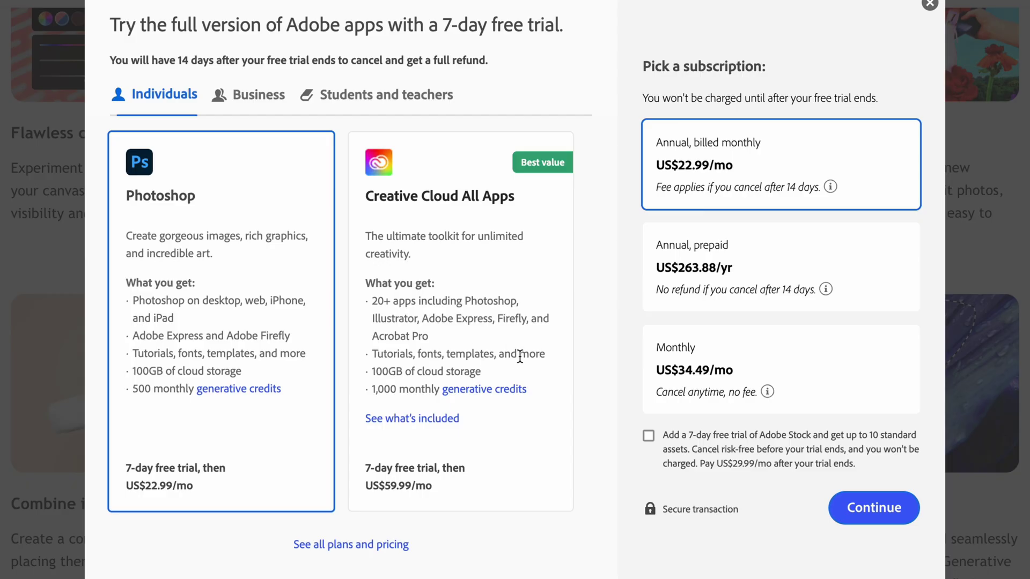
Pick Creative Cloud All Apps on the Monthly US$89.99/mo plan after comparing options, and continue.
click(500, 337)
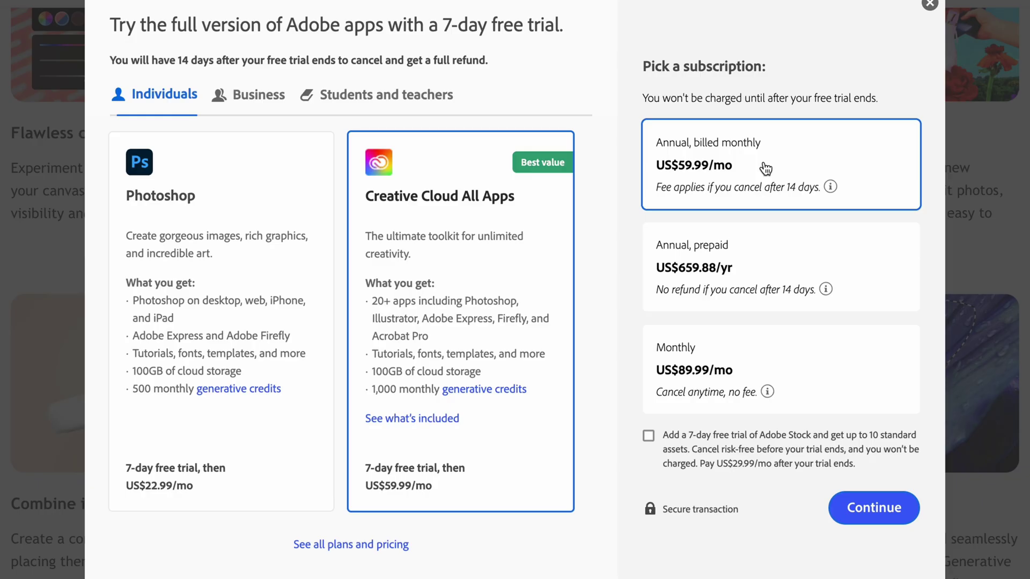
click(760, 251)
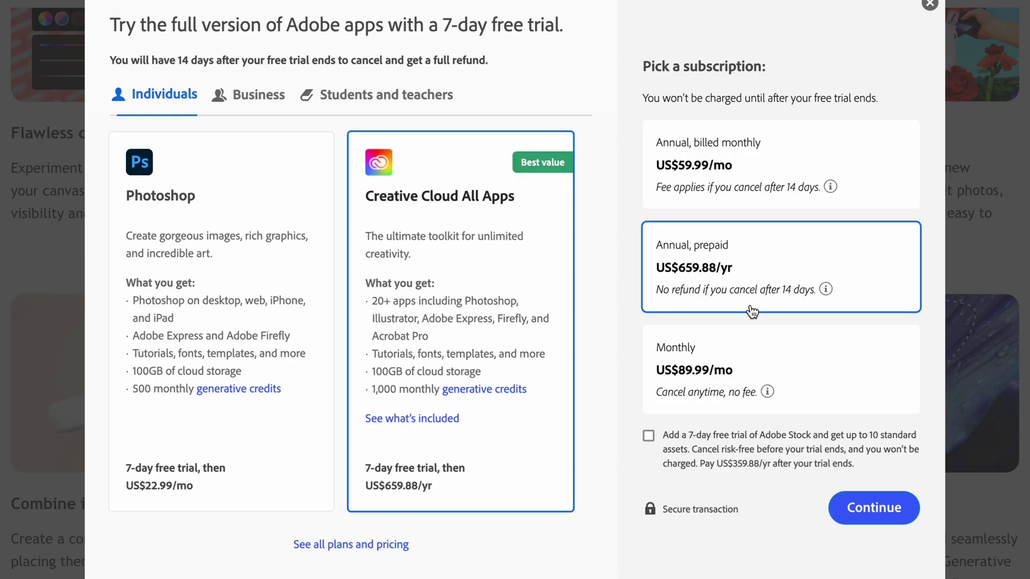
click(749, 343)
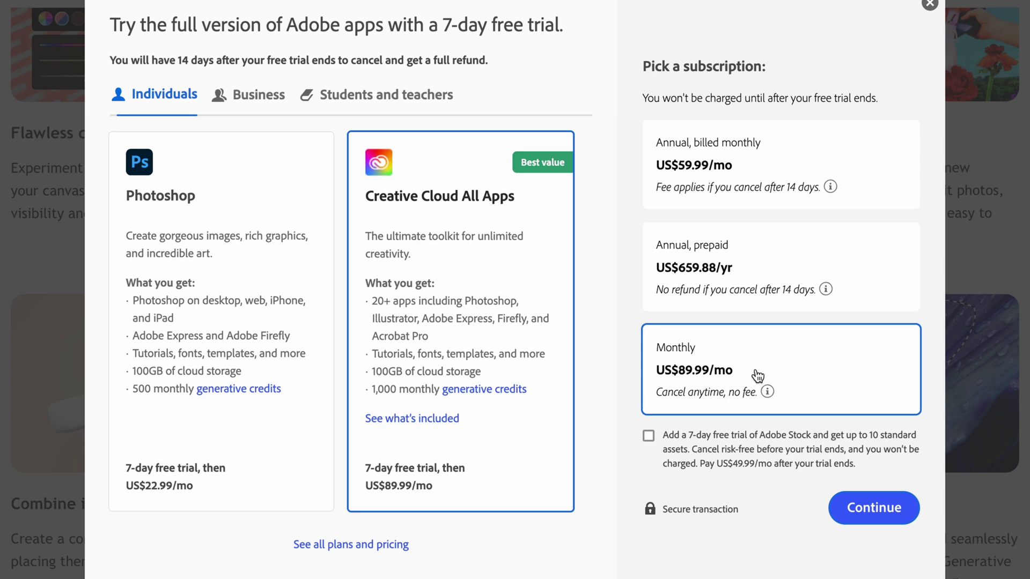
click(766, 173)
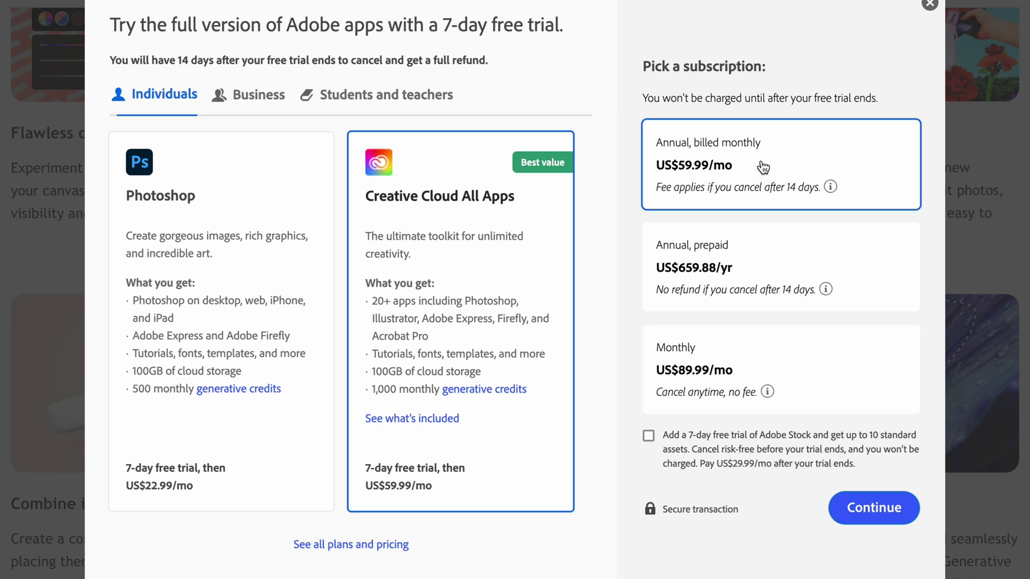
click(756, 368)
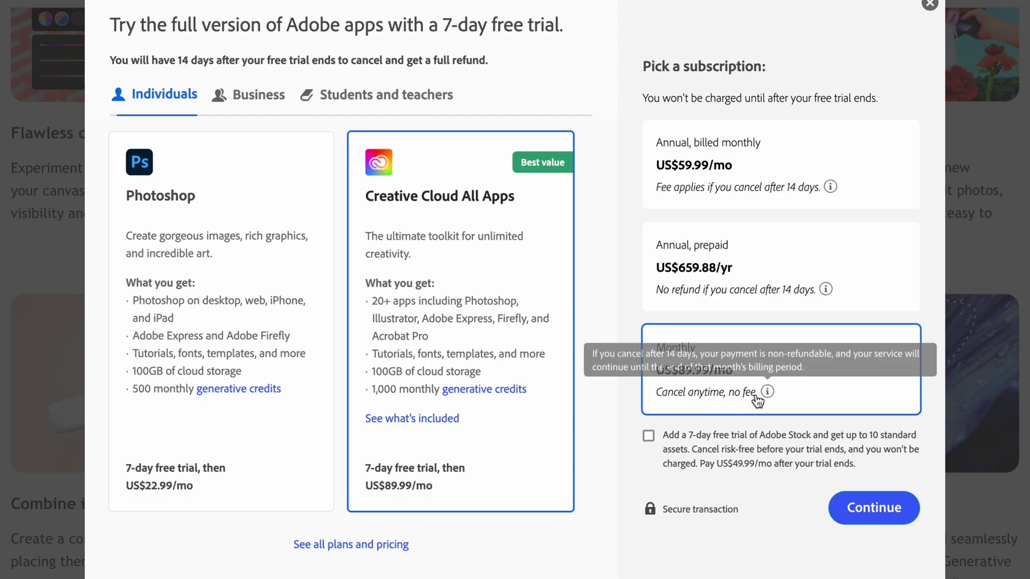
click(777, 152)
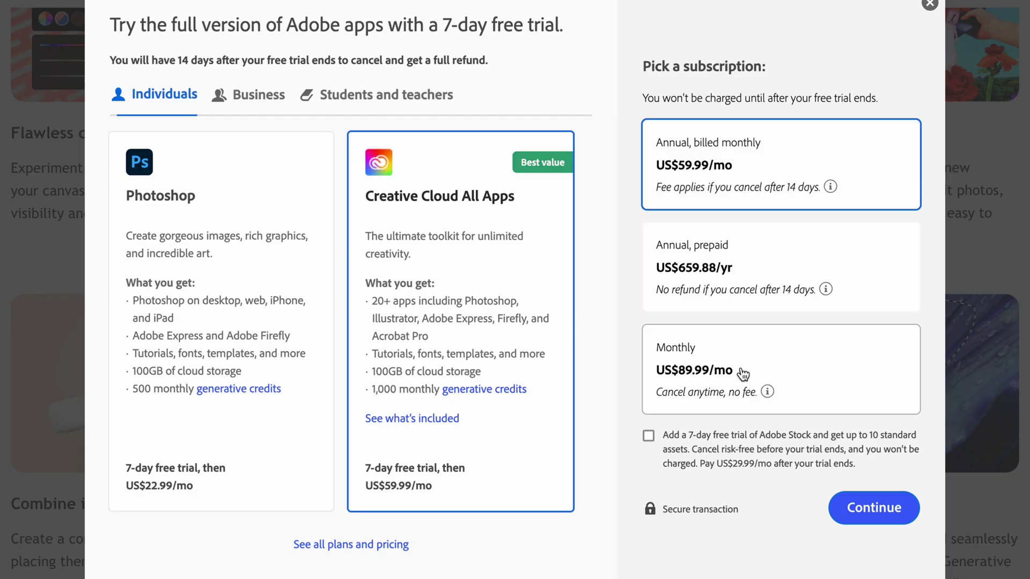
click(769, 366)
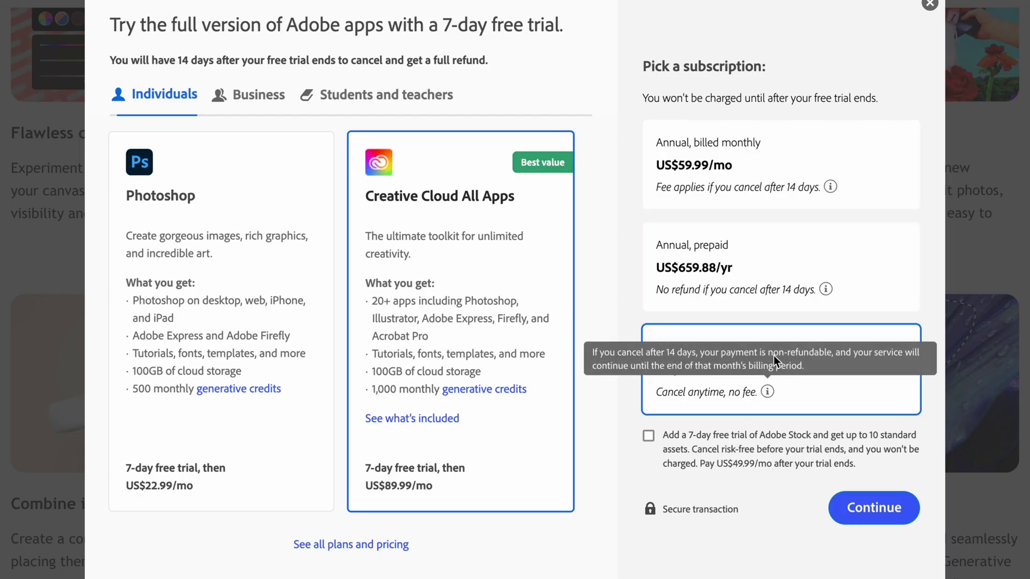
click(879, 515)
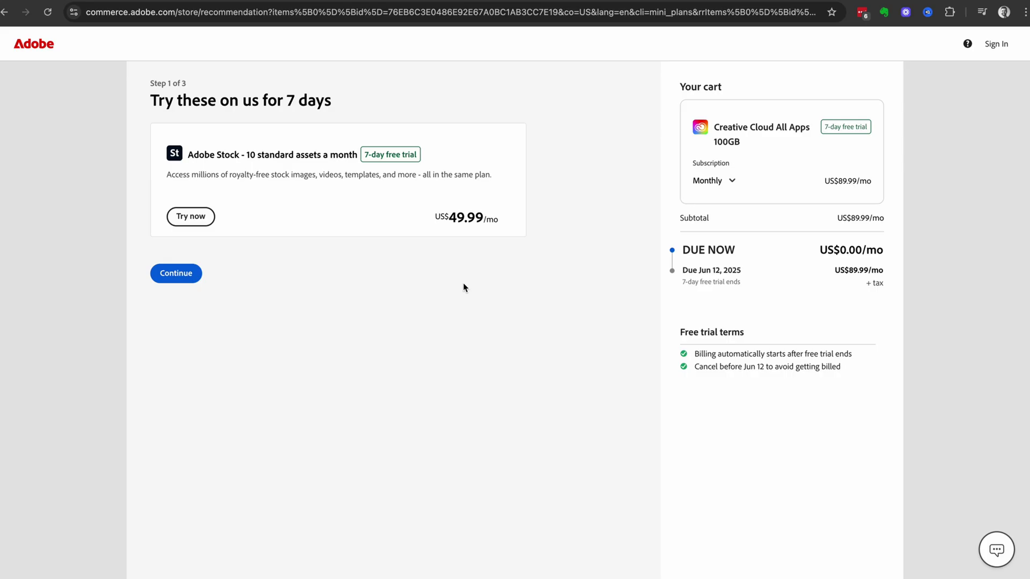
Review the US$0.00 due-now and trial-end details, then add the Adobe Stock 7-day trial.
drag(685, 250, 889, 253)
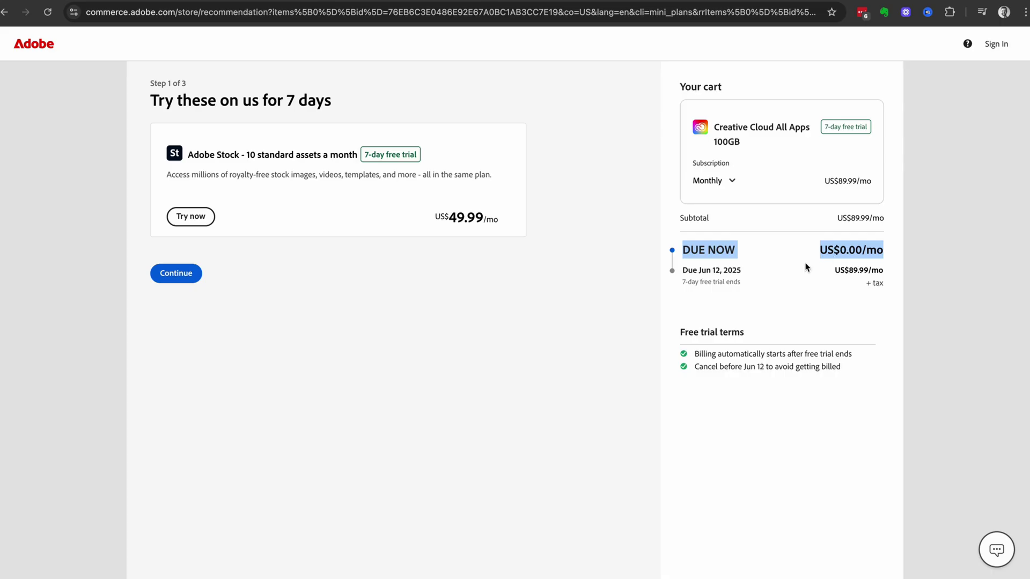
drag(682, 270, 743, 272)
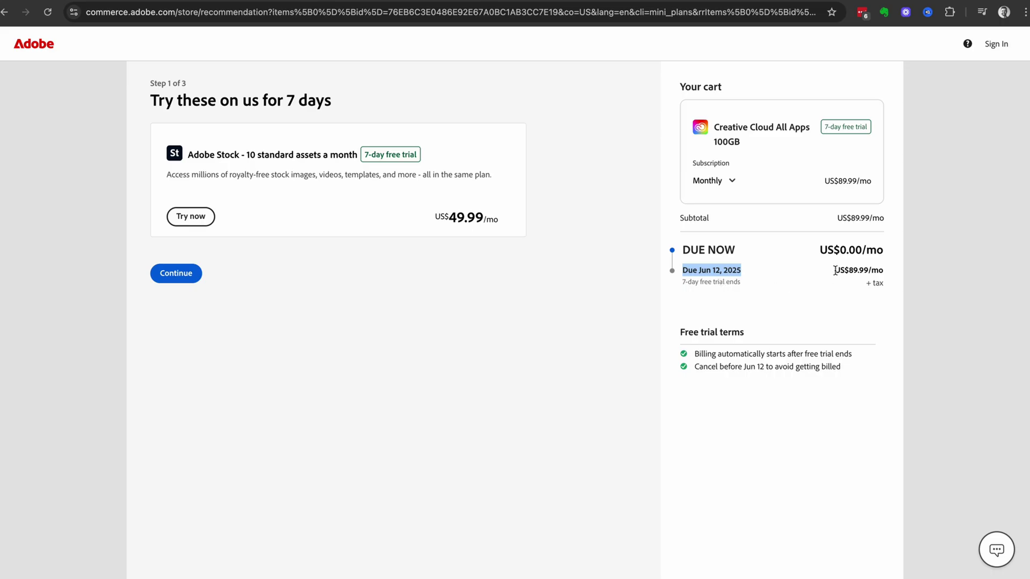
drag(835, 269, 816, 294)
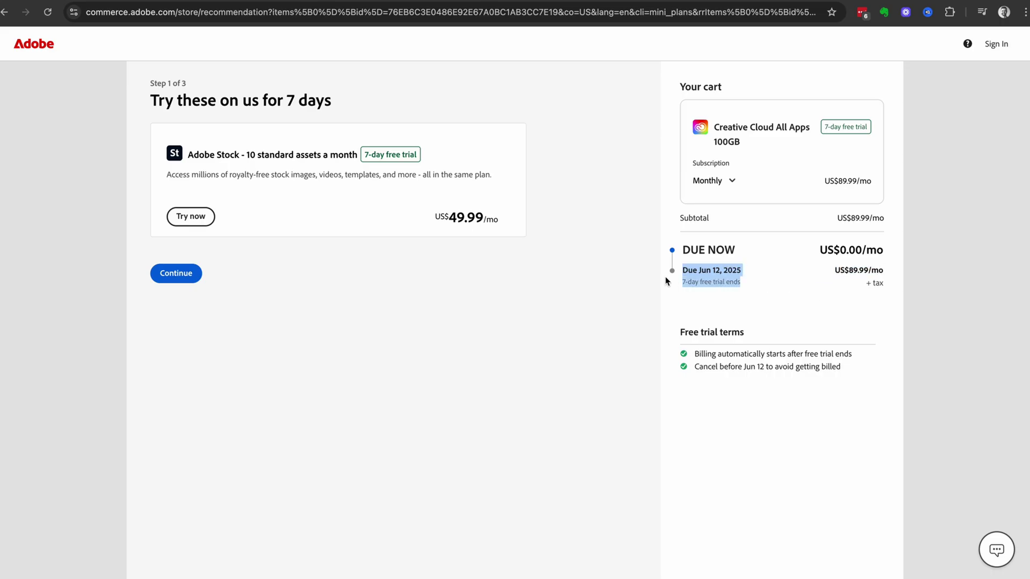
click(331, 245)
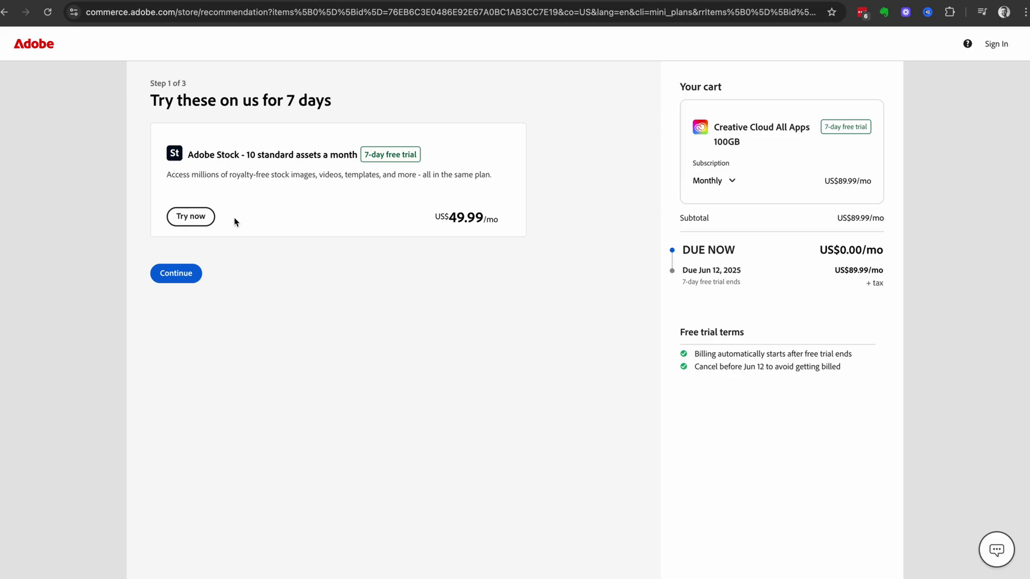
click(190, 216)
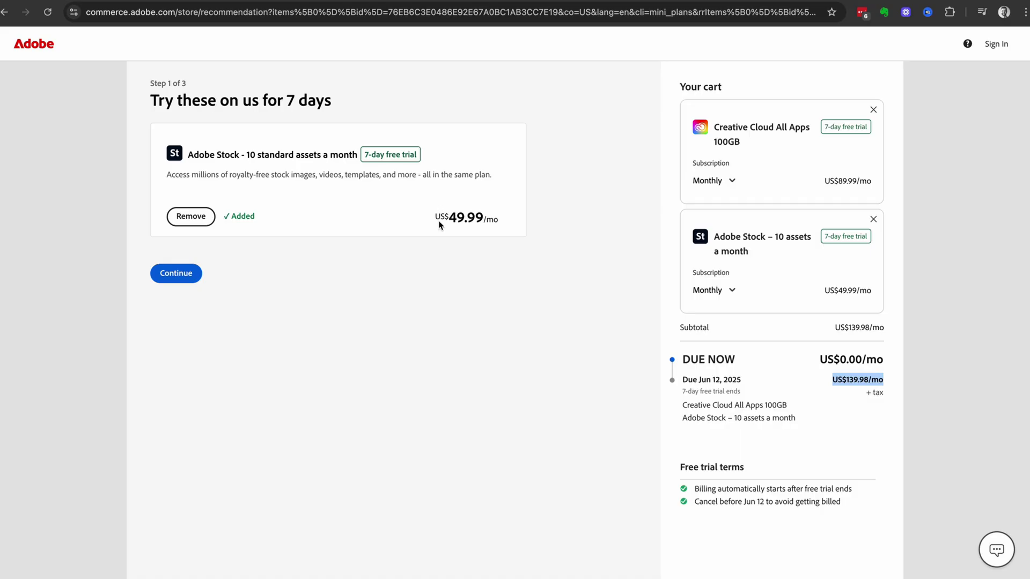
Continue past checkout step 1 with both trials in the cart at US$139.98/mo.
click(187, 277)
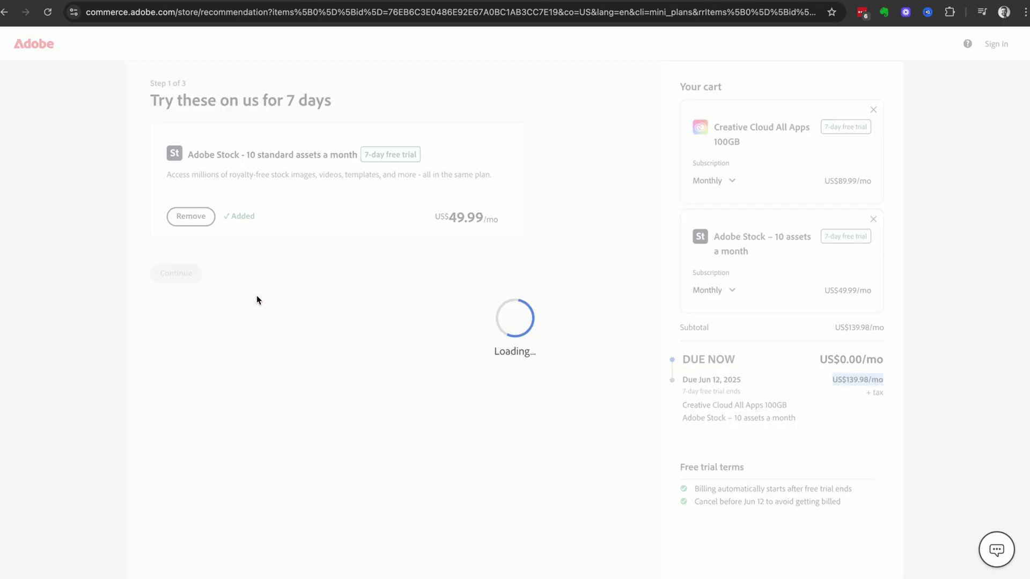